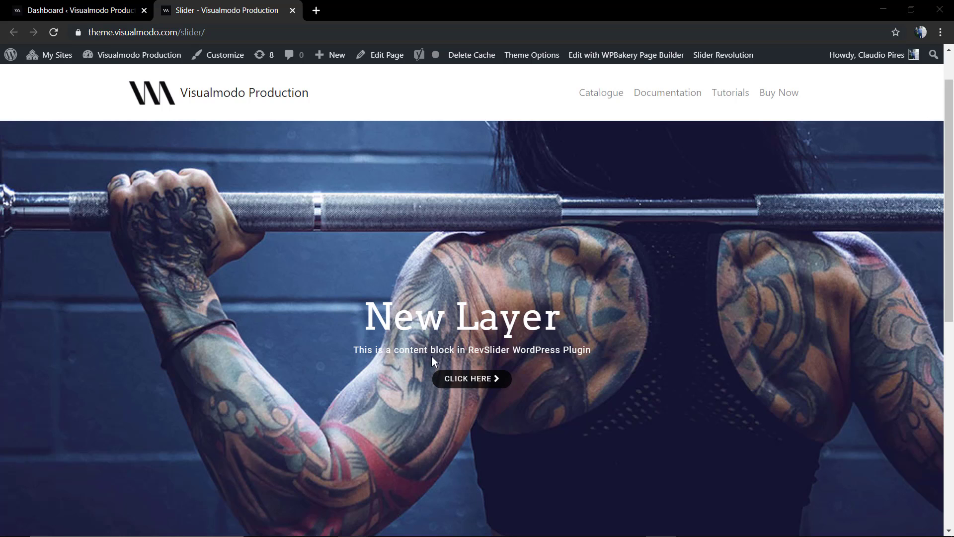
Test where the live slider's CLICK HERE button links, then return to the slider page
click(467, 388)
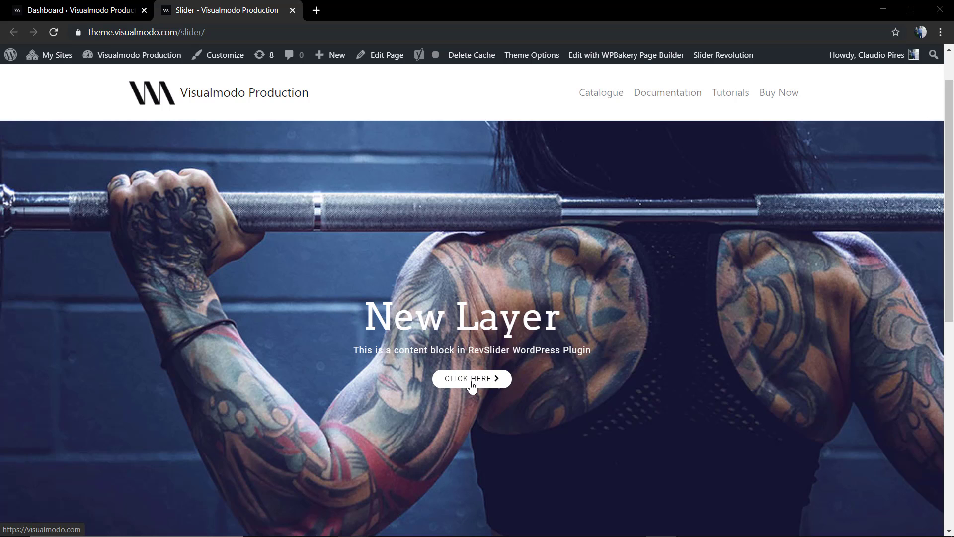
scroll(469, 385, down, 5)
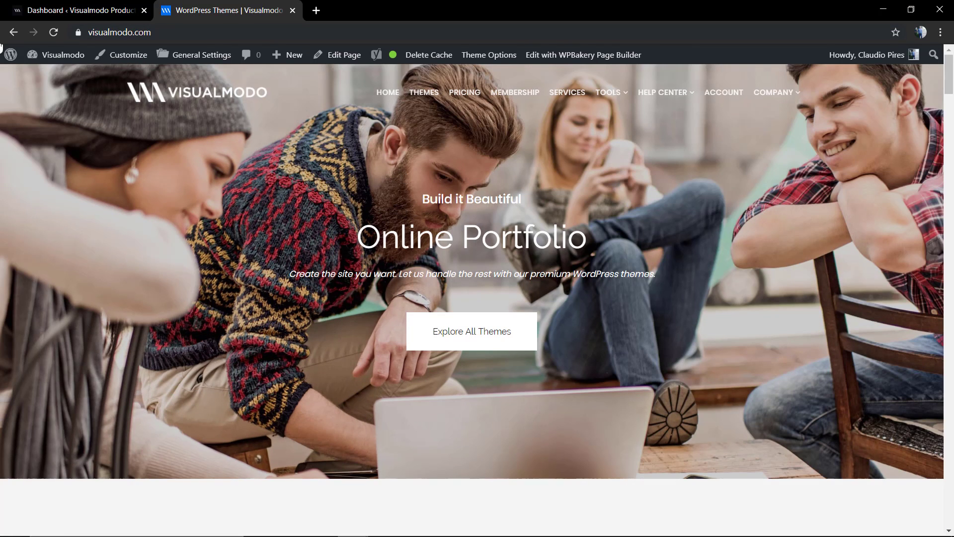
click(14, 32)
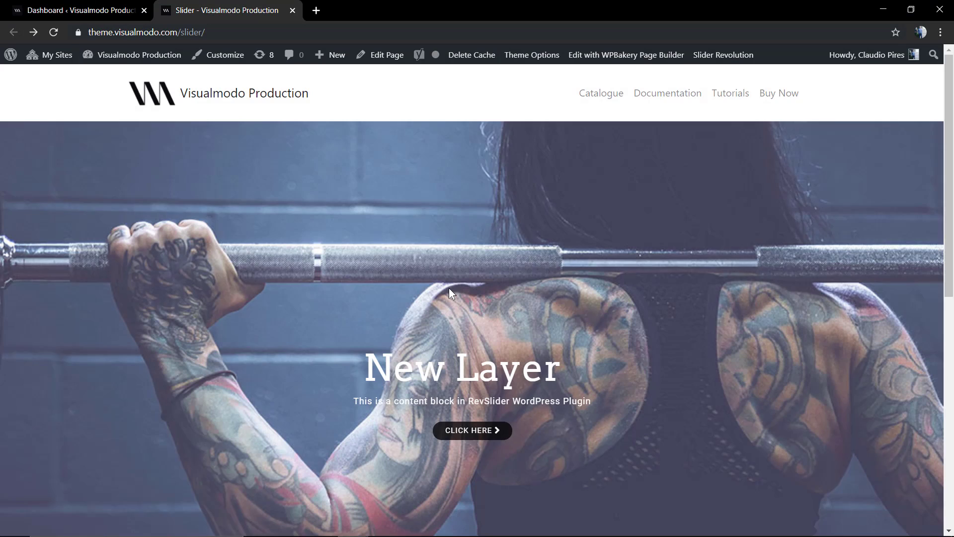
scroll(449, 286, down, 2)
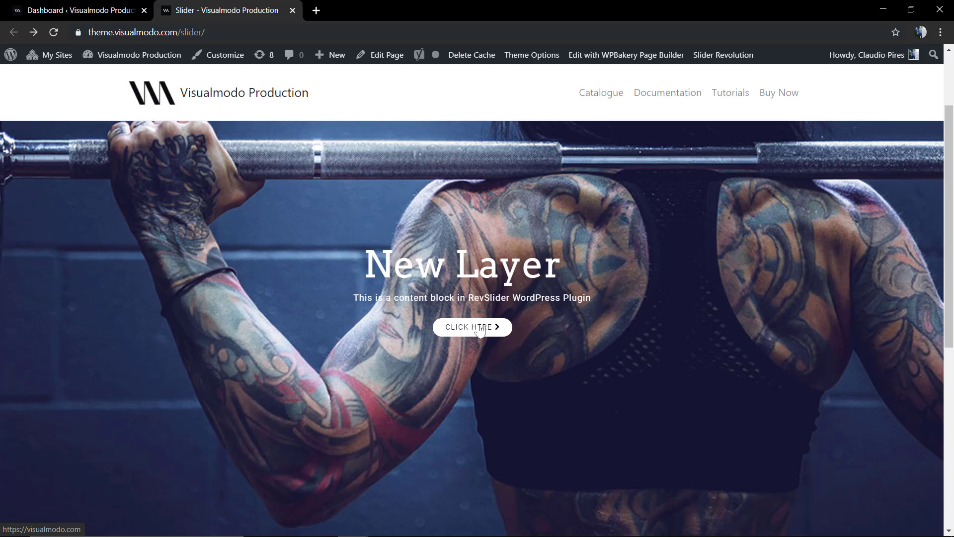
Go to the WordPress admin and open the Slider Revolution modules overview
click(120, 10)
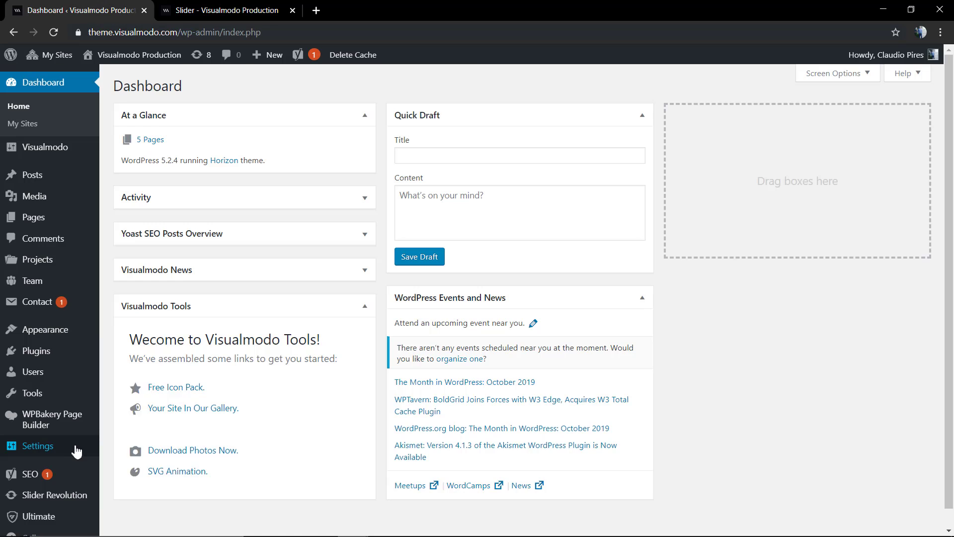
scroll(76, 451, down, 1)
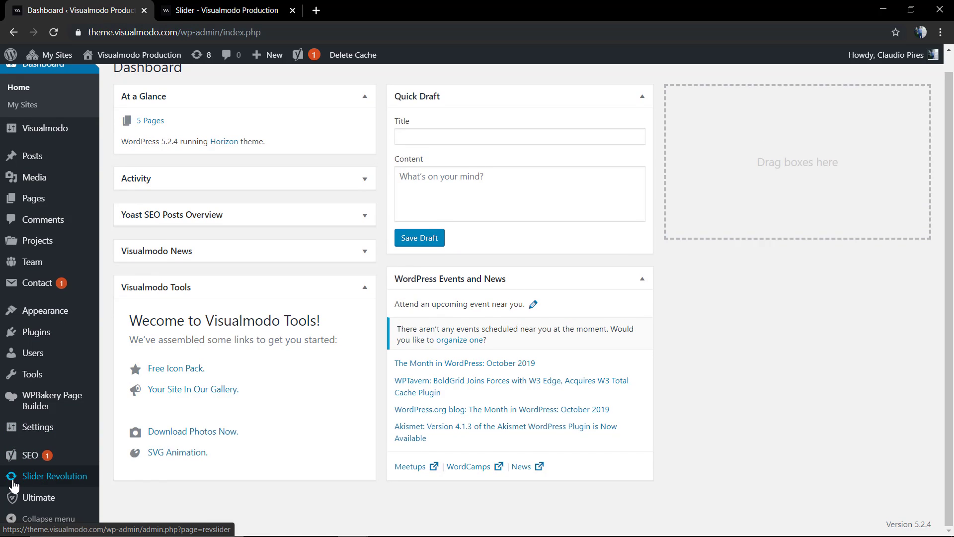
click(21, 479)
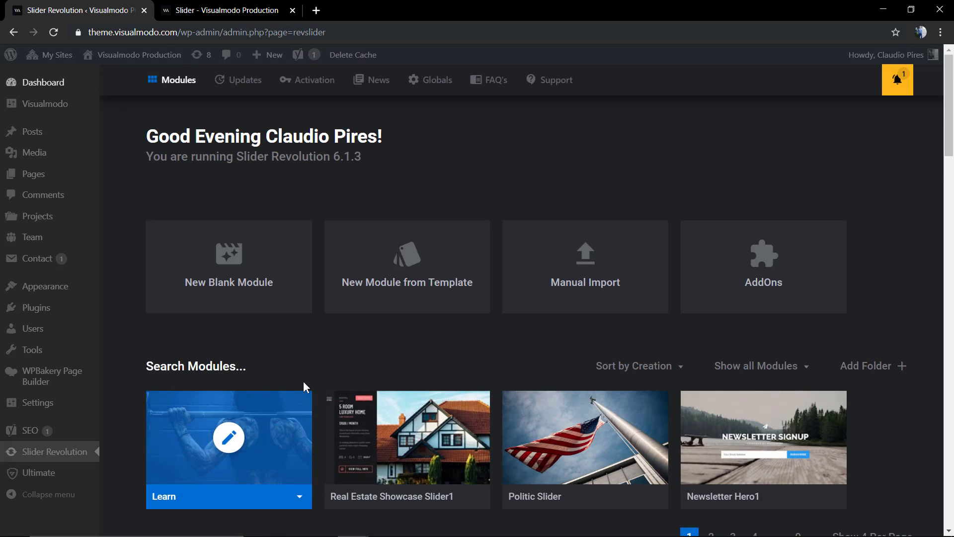
scroll(320, 348, down, 2)
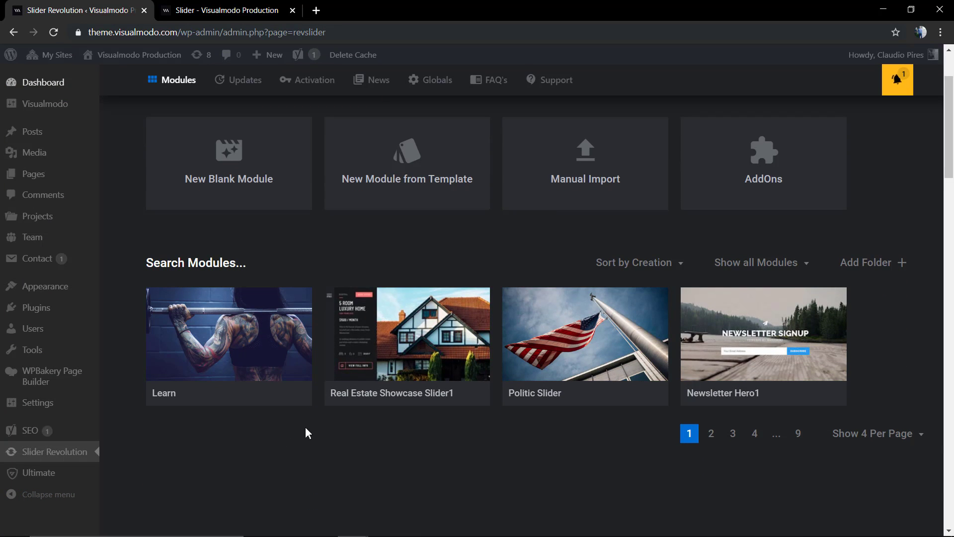
Open the Learn module in the editor and bring up the Slides > Add Slide(s) options
mouse_move(231, 339)
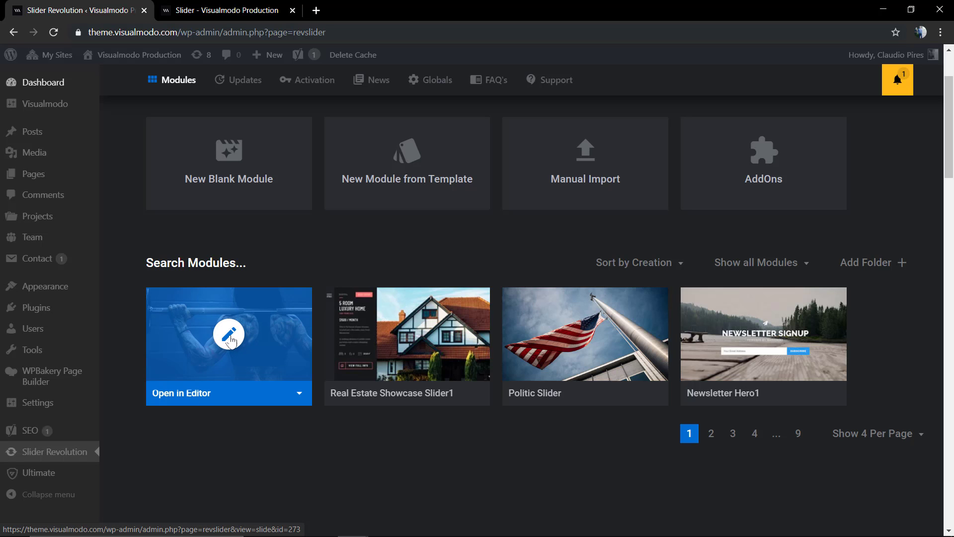
click(231, 339)
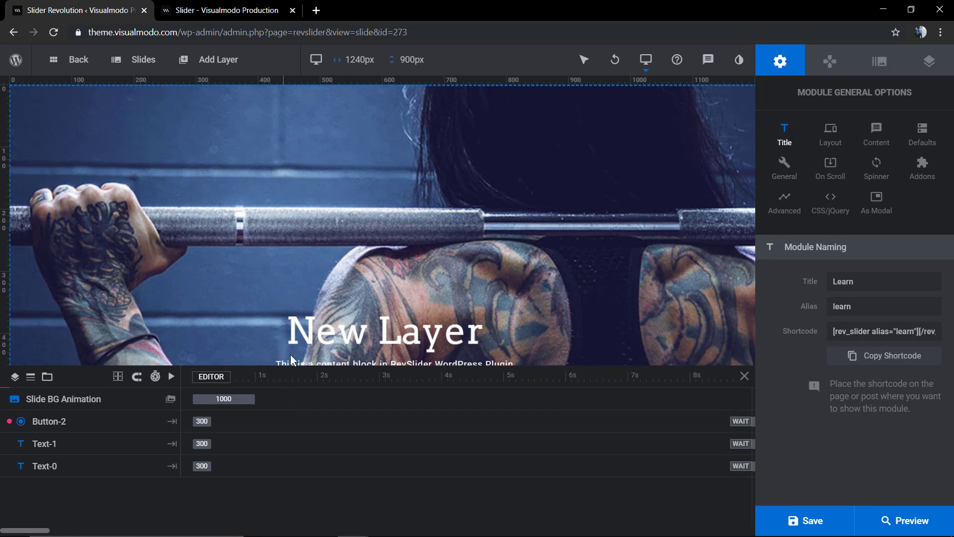
scroll(346, 257, down, 3)
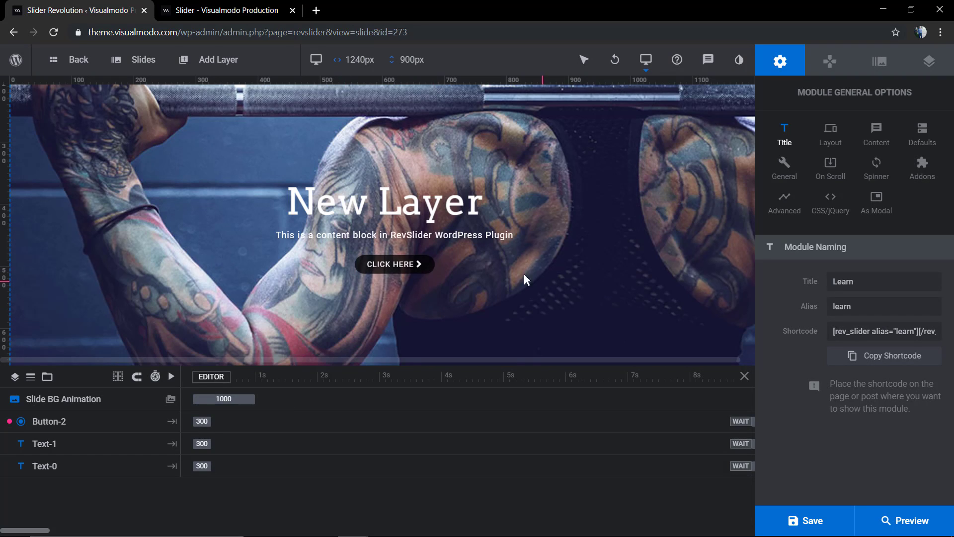
scroll(538, 317, up, 3)
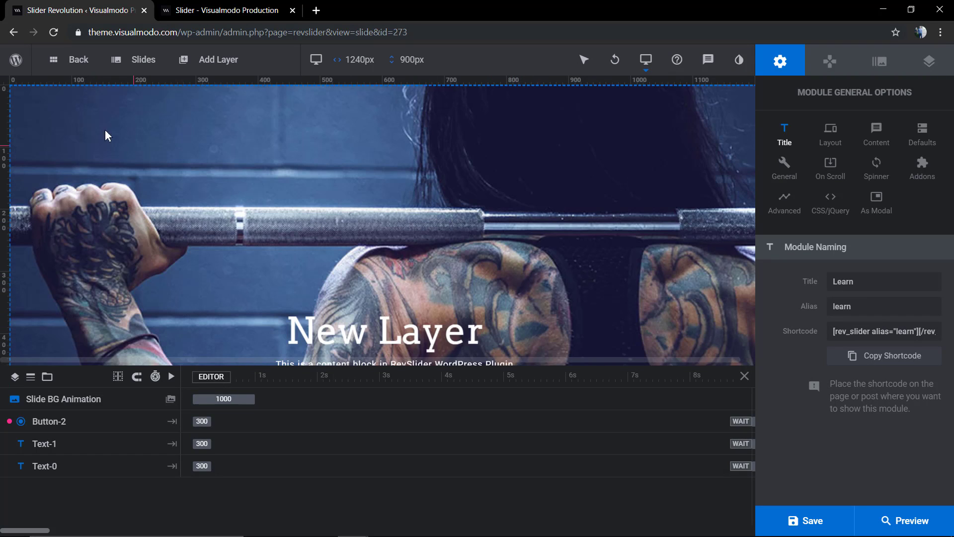
mouse_move(128, 60)
mouse_move(144, 86)
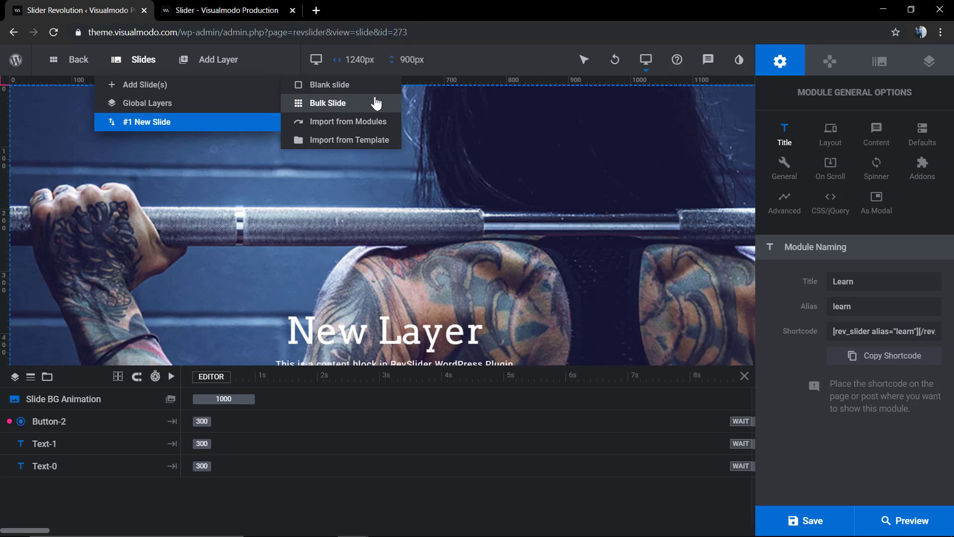
Add a blank slide and set its background type to Image
click(342, 85)
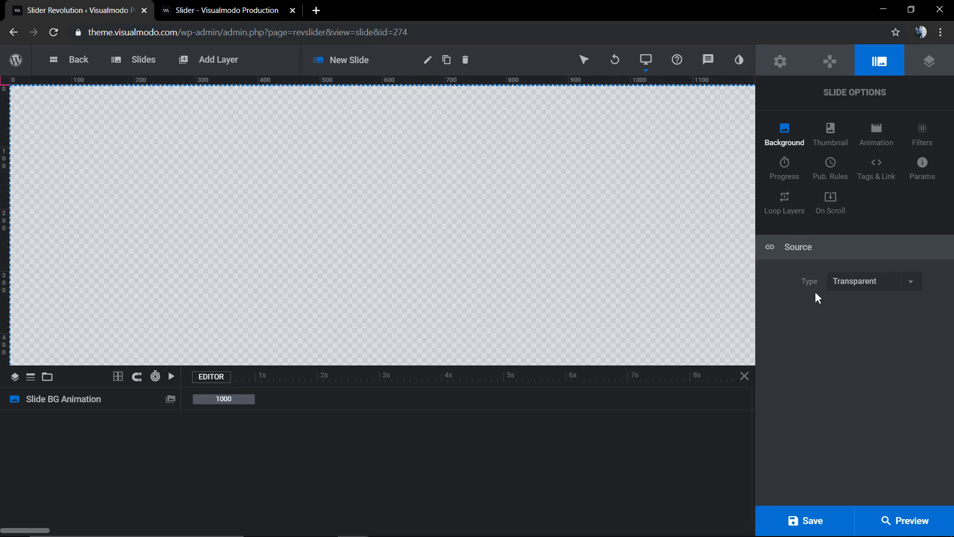
click(881, 291)
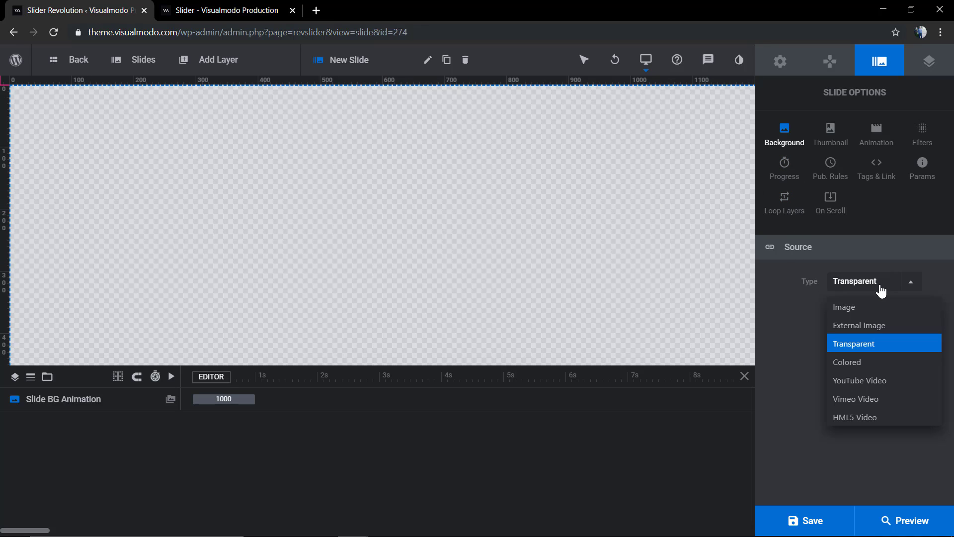
click(879, 308)
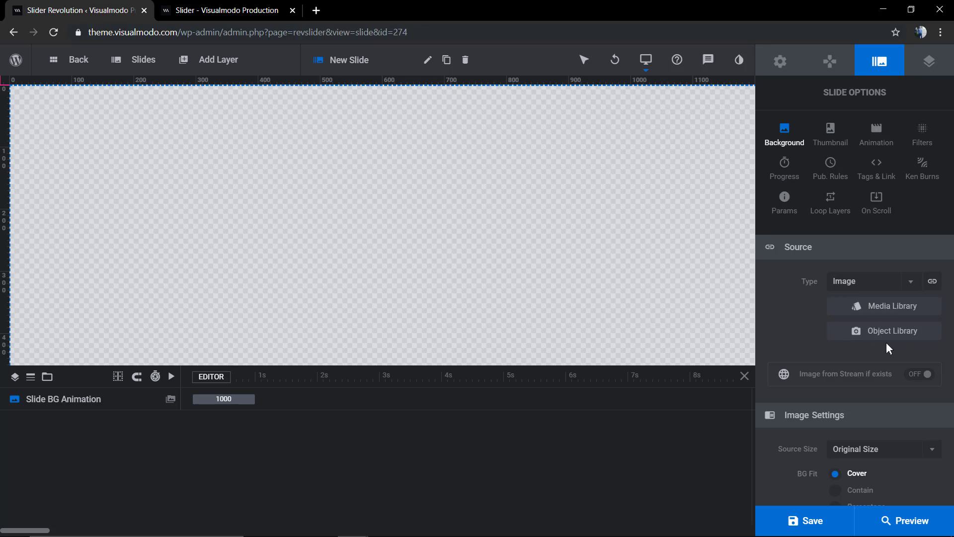
Insert fitnees-club-4.jpg from the Media Library as the slide background
click(886, 310)
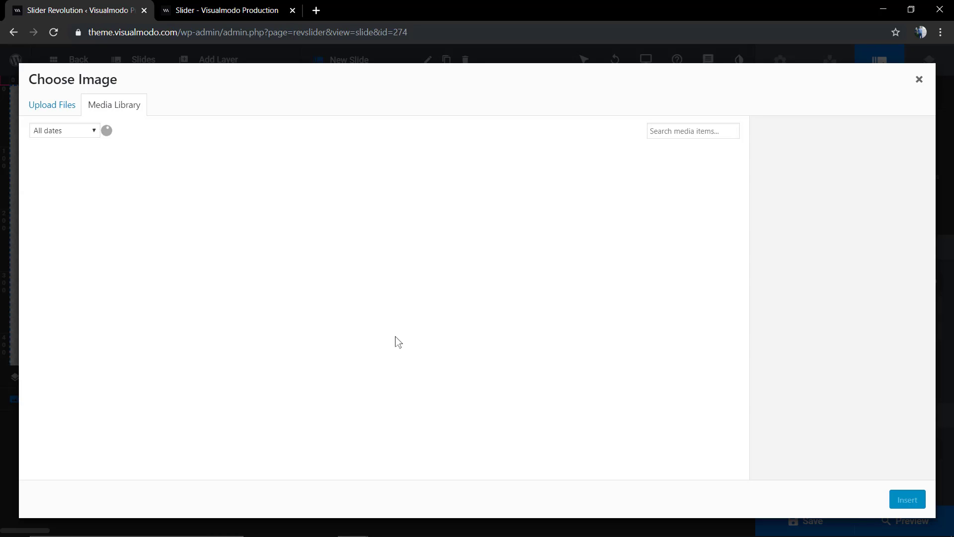
scroll(329, 298, down, 6)
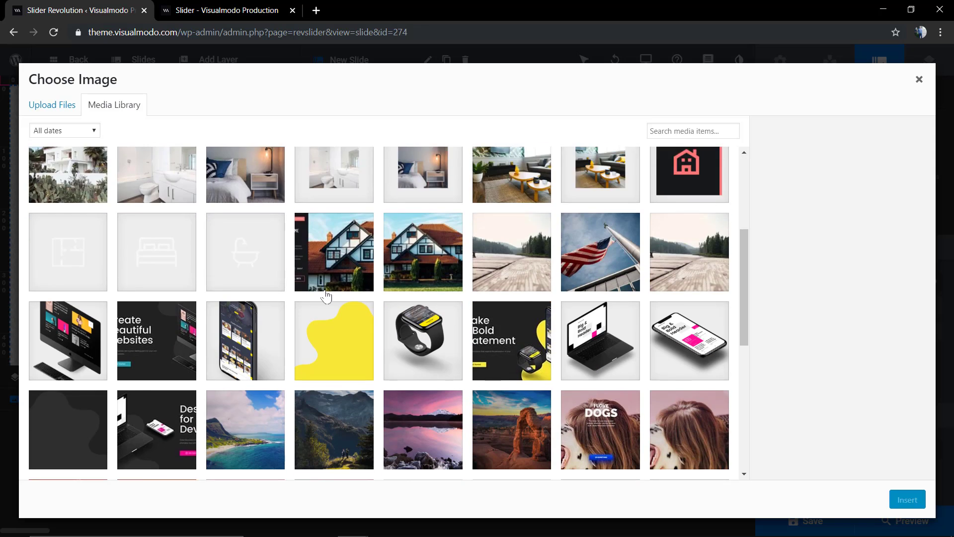
click(512, 321)
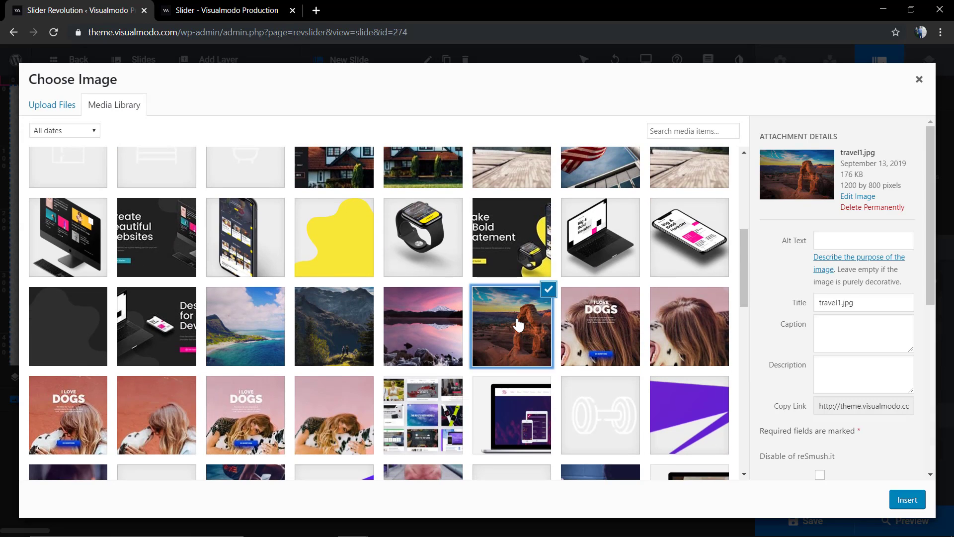
scroll(527, 318, down, 5)
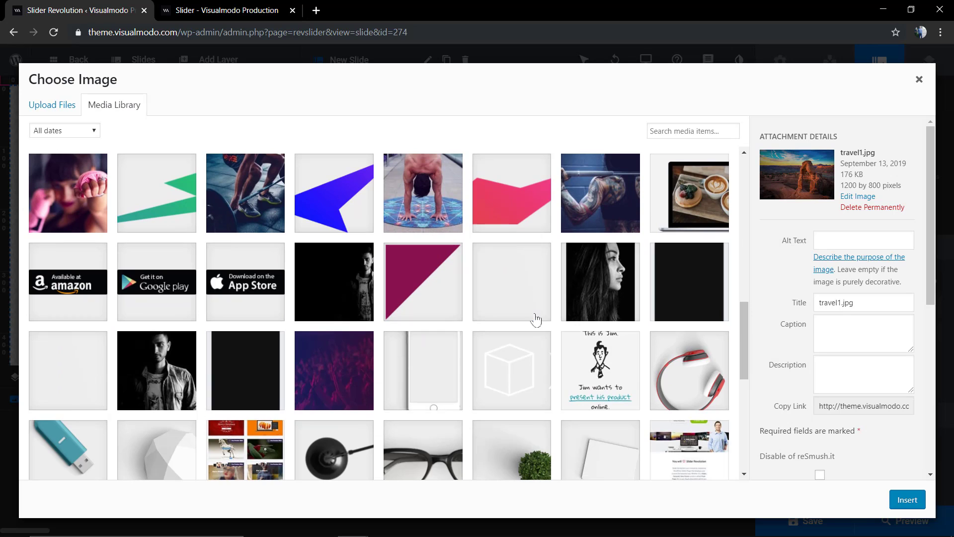
scroll(239, 299, down, 2)
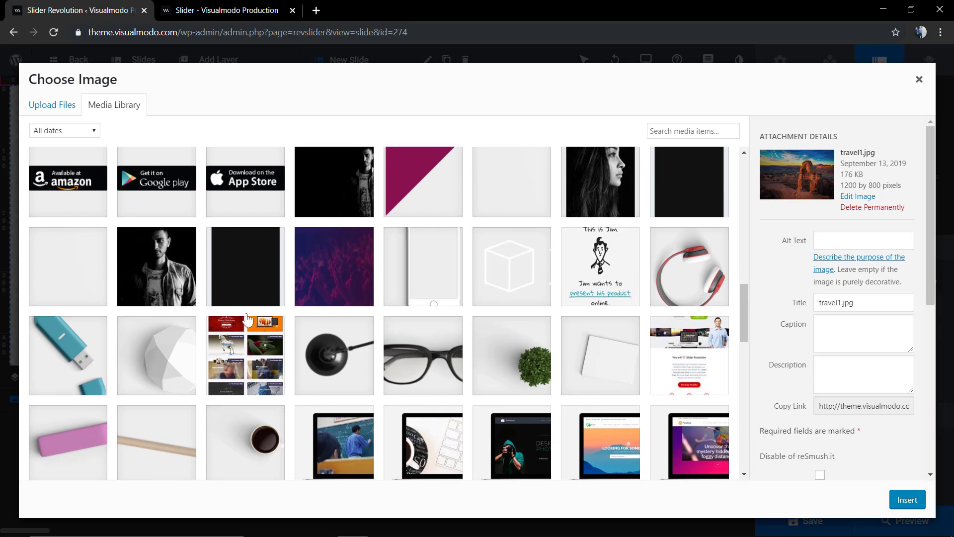
scroll(195, 310, up, 2)
click(74, 216)
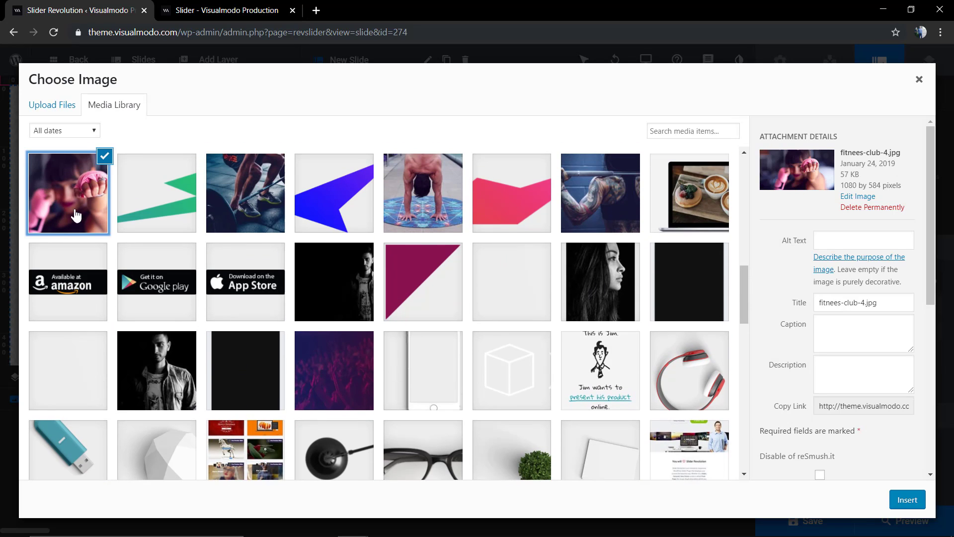
click(900, 499)
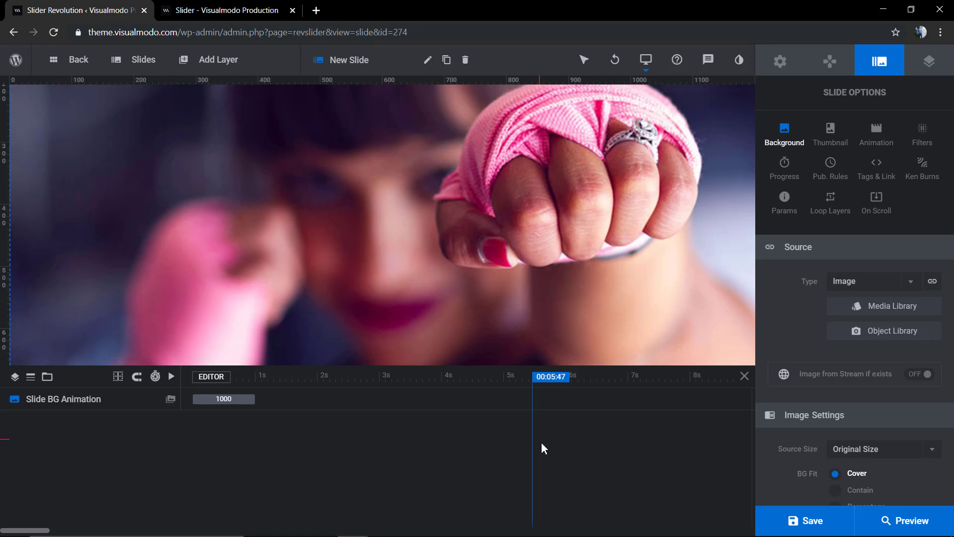
Choose Add Layer > Import Layer to browse own modules for layers
scroll(276, 242, up, 3)
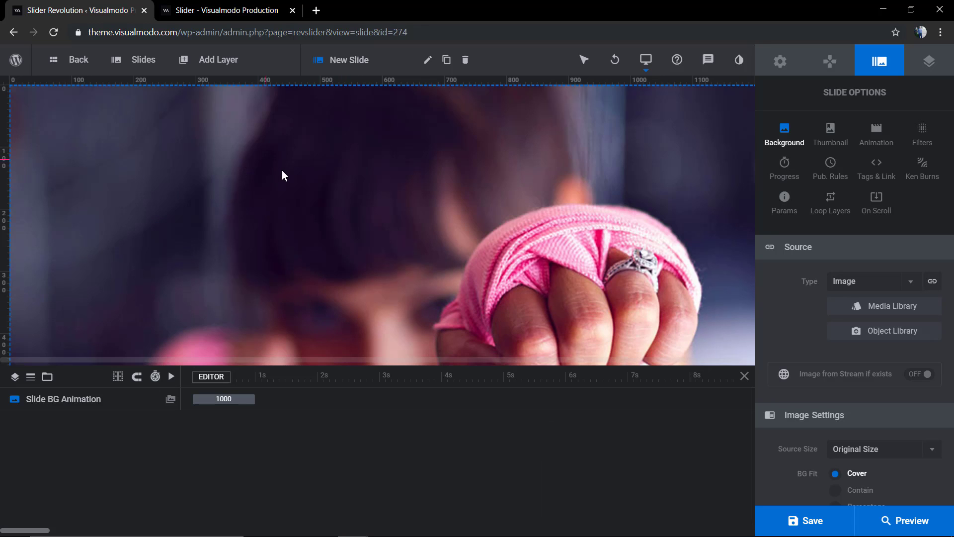
mouse_move(225, 55)
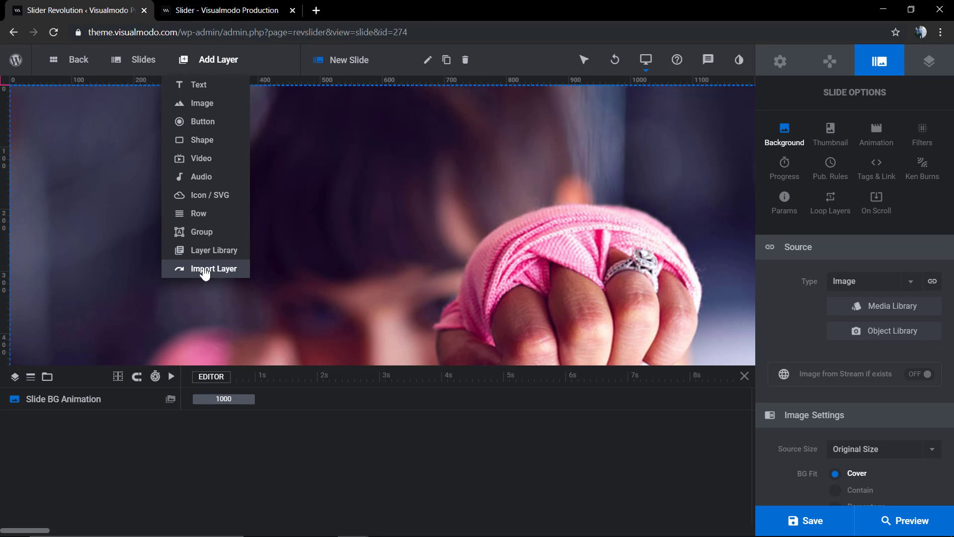
click(203, 272)
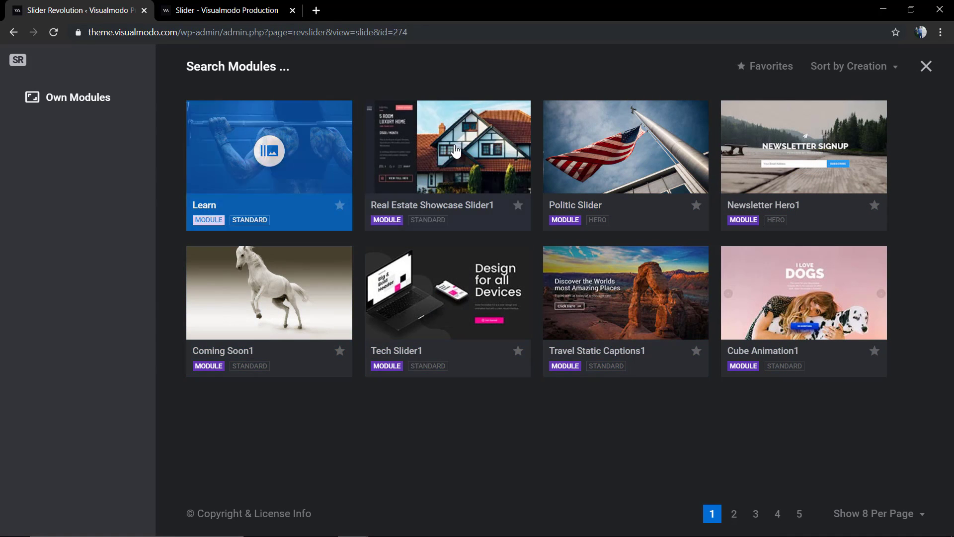
Import the Text-0, Text-1 and Button-2 layers from the Learn module's Slide 2
click(269, 149)
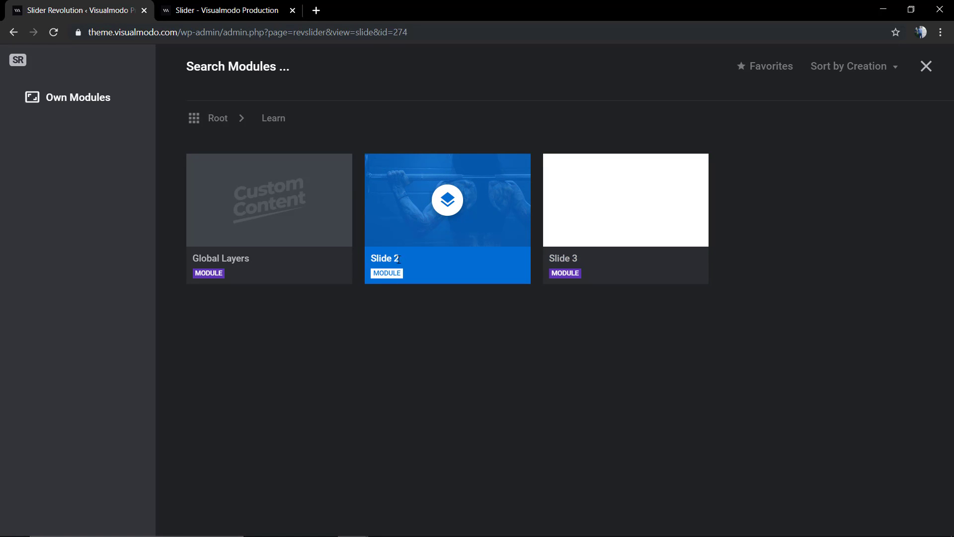
click(448, 201)
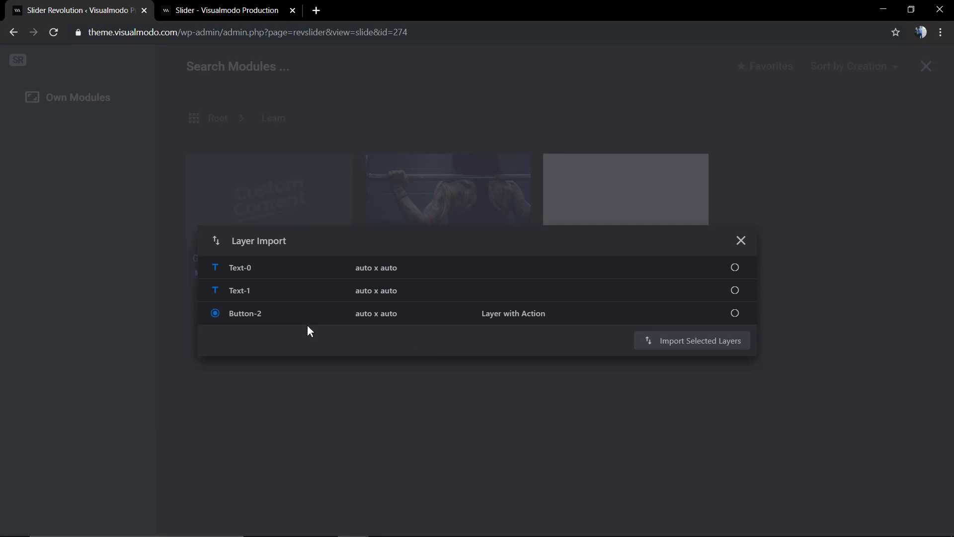
click(344, 274)
click(453, 296)
click(403, 319)
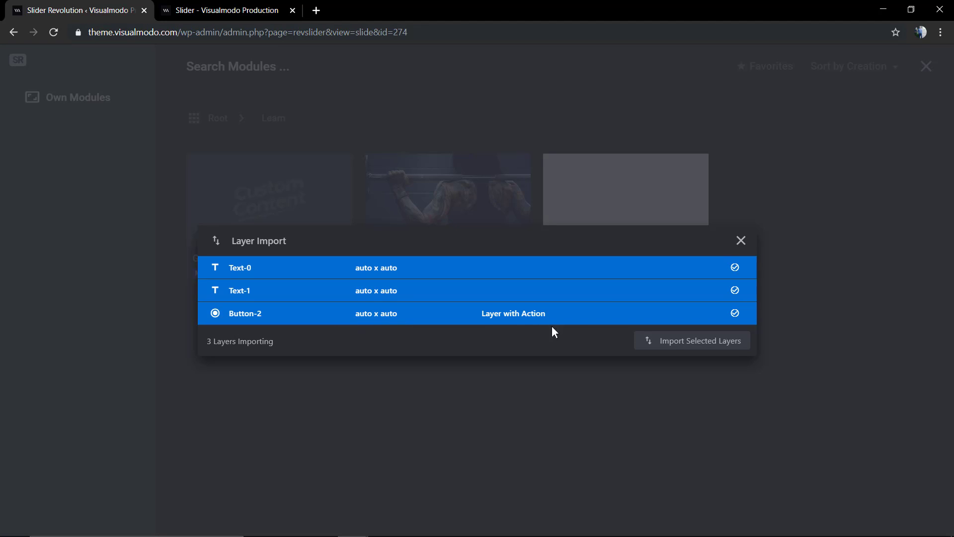
click(717, 344)
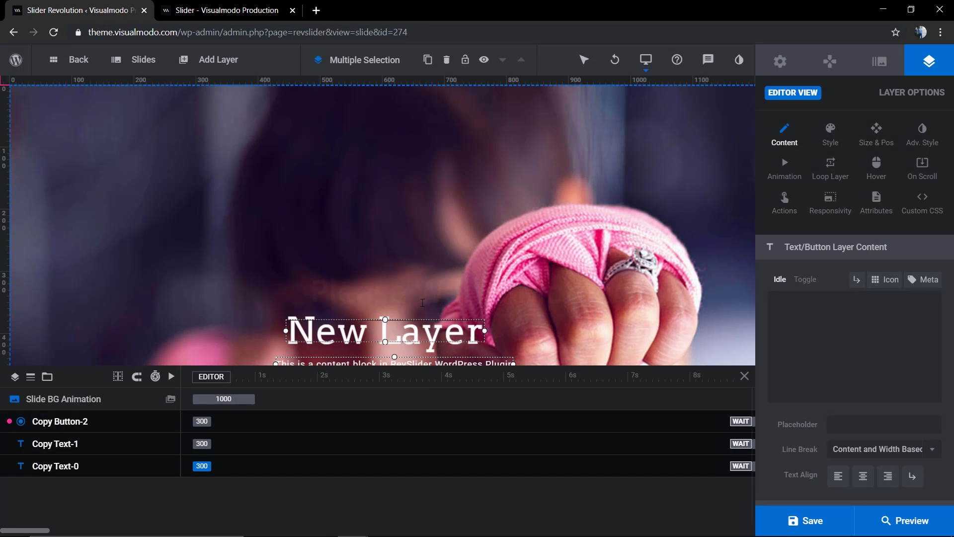
scroll(423, 303, down, 3)
Deselect the layers, save the slide, and switch to the live slider page
click(313, 164)
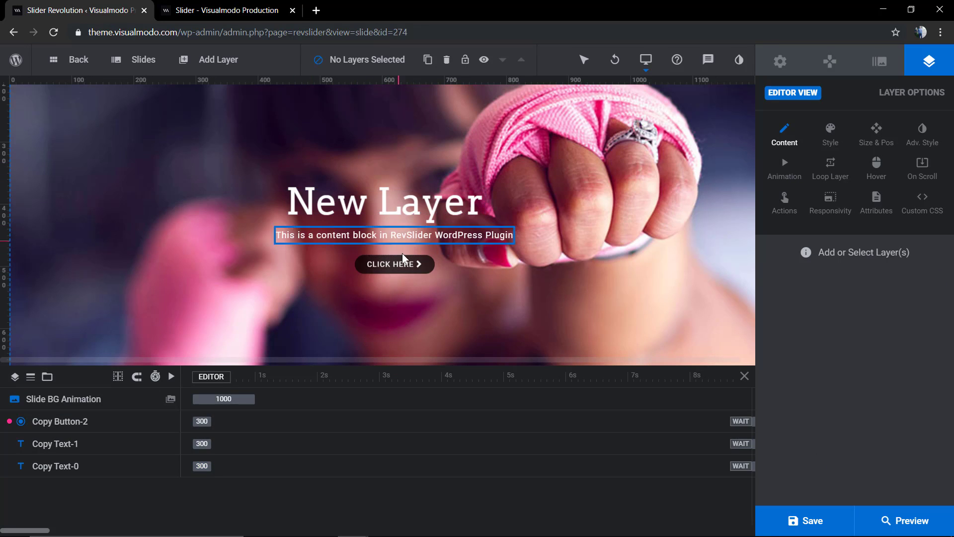
click(807, 530)
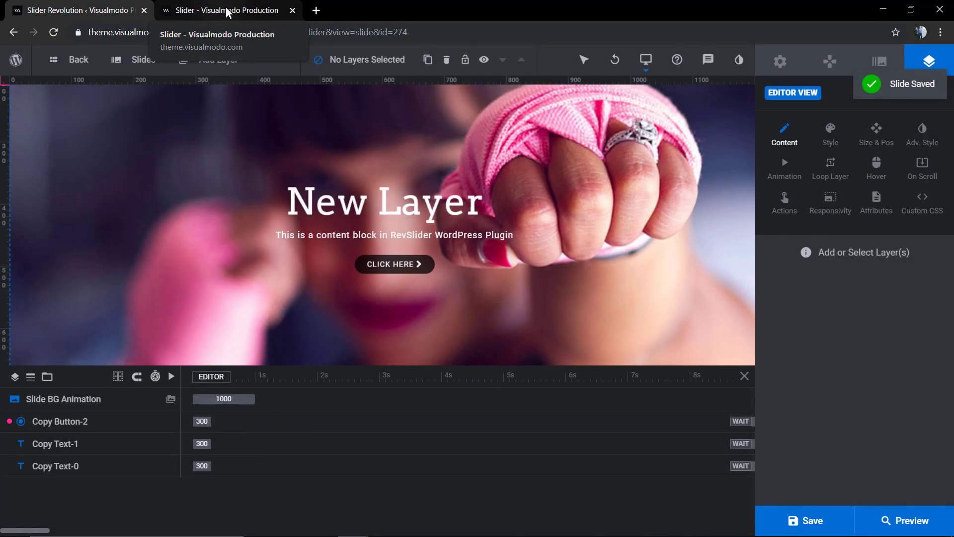
click(226, 8)
Reload the live page and watch the slider advance from the barbell slide to the pink-fist slide
key(F5)
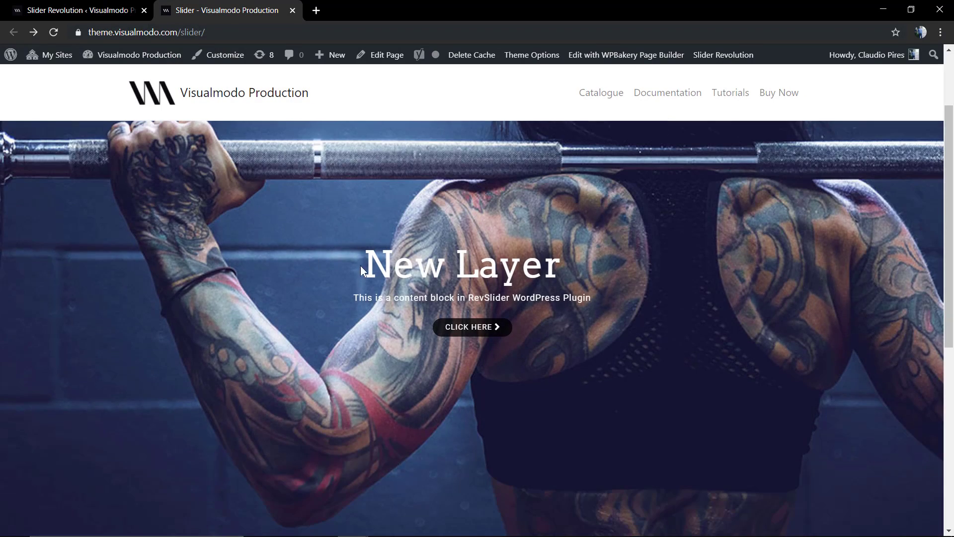
scroll(709, 313, down, 2)
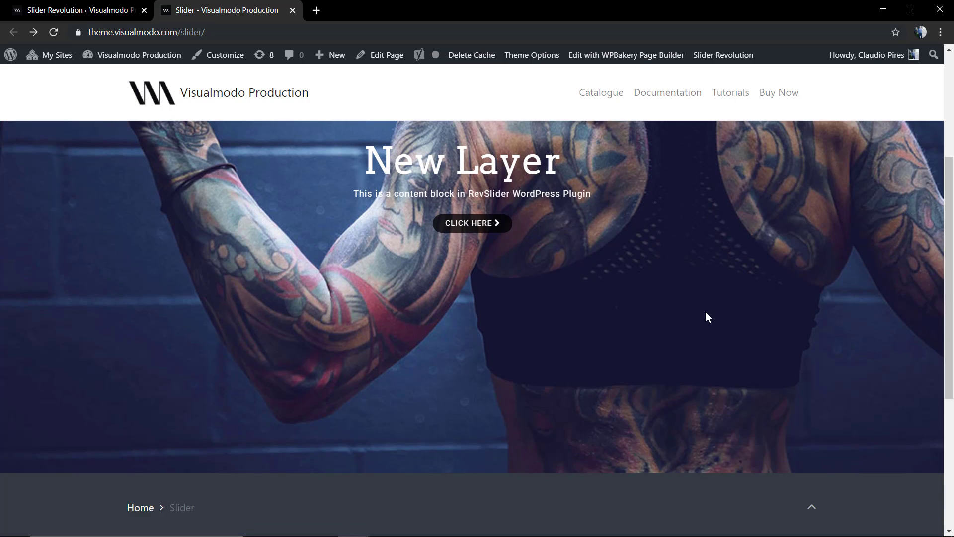
scroll(706, 315, up, 2)
scroll(707, 316, up, 2)
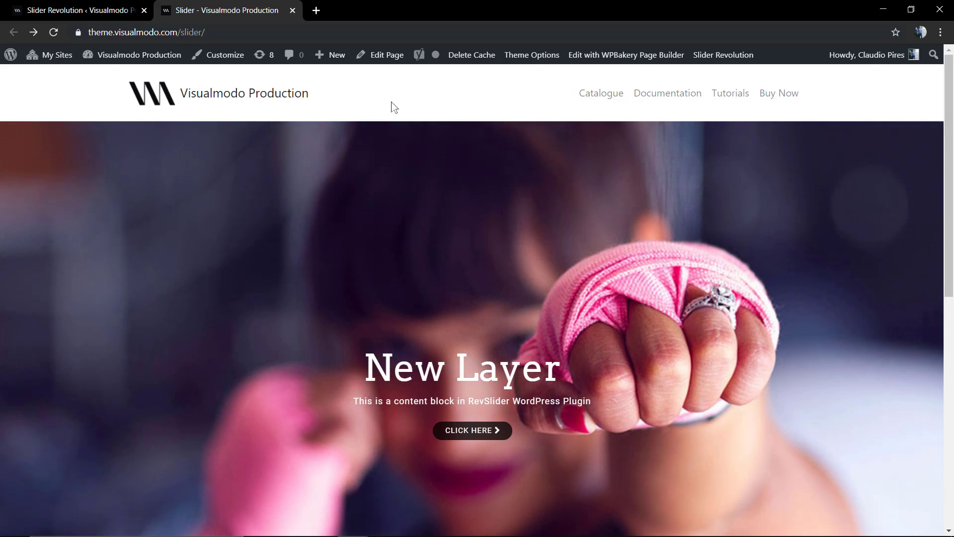
scroll(395, 107, down, 2)
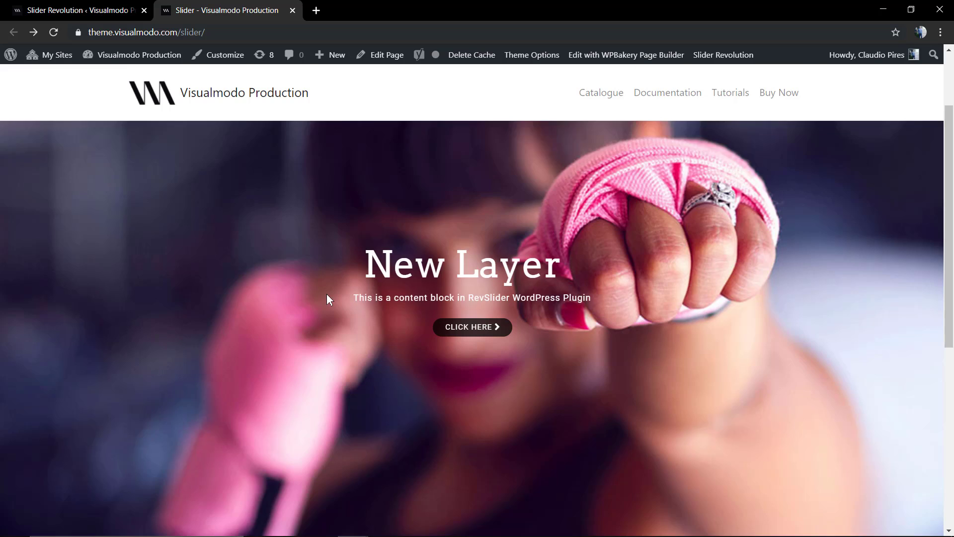
scroll(328, 298, down, 2)
scroll(611, 336, up, 4)
scroll(571, 341, down, 2)
Switch on the Hesperiden-style navigation arrows in the module's Navigation settings and save
click(79, 10)
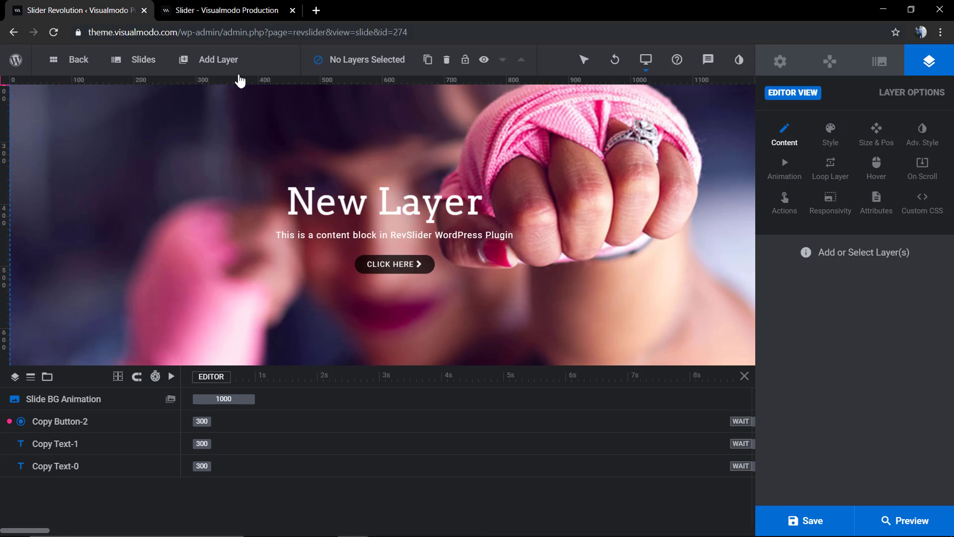
click(775, 60)
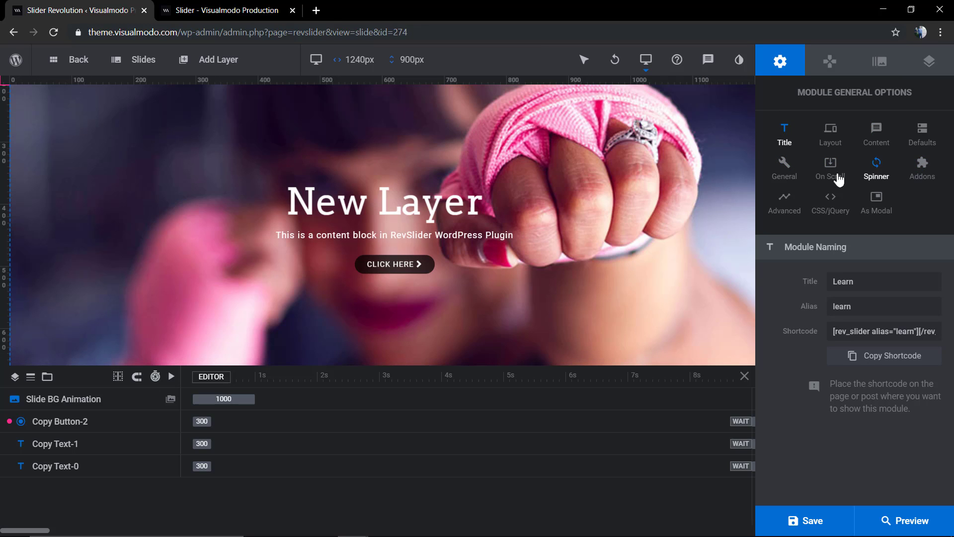
click(829, 62)
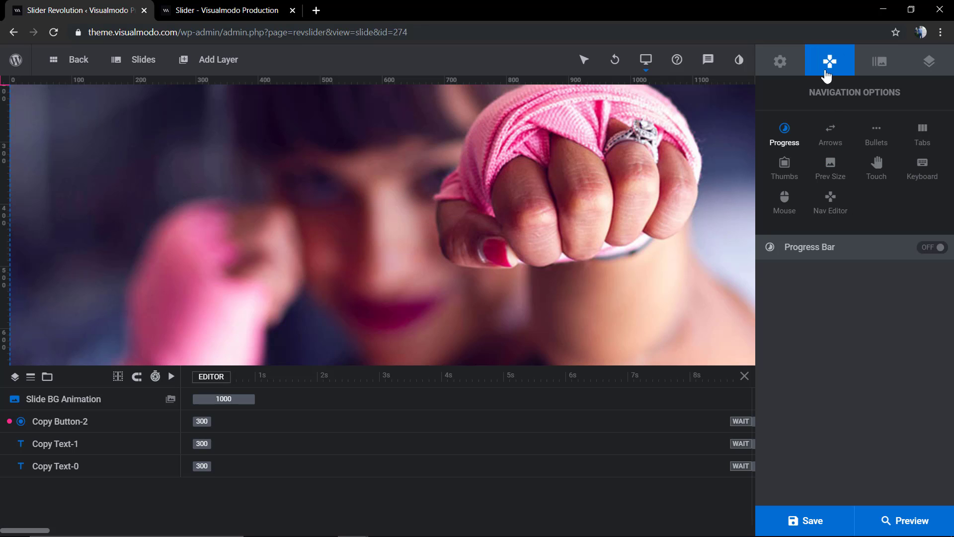
click(833, 146)
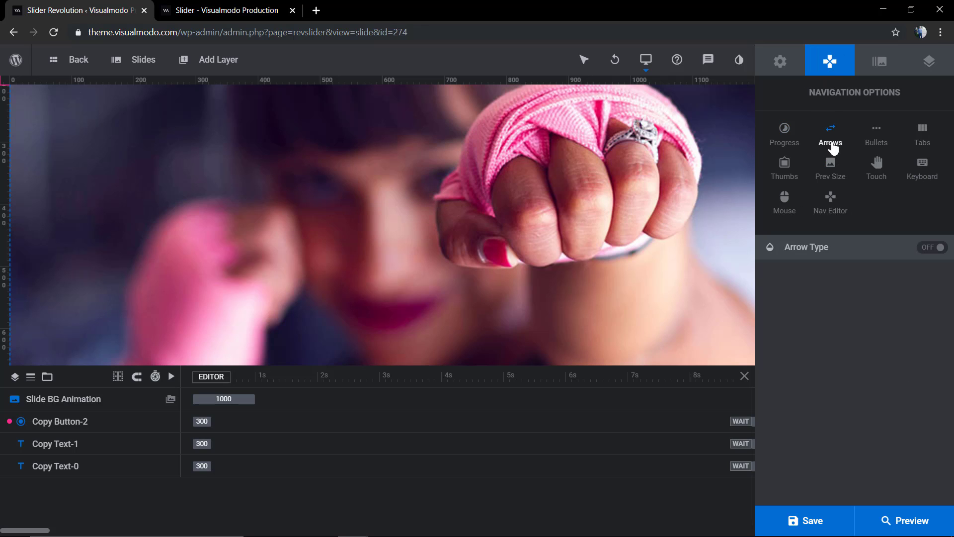
click(931, 250)
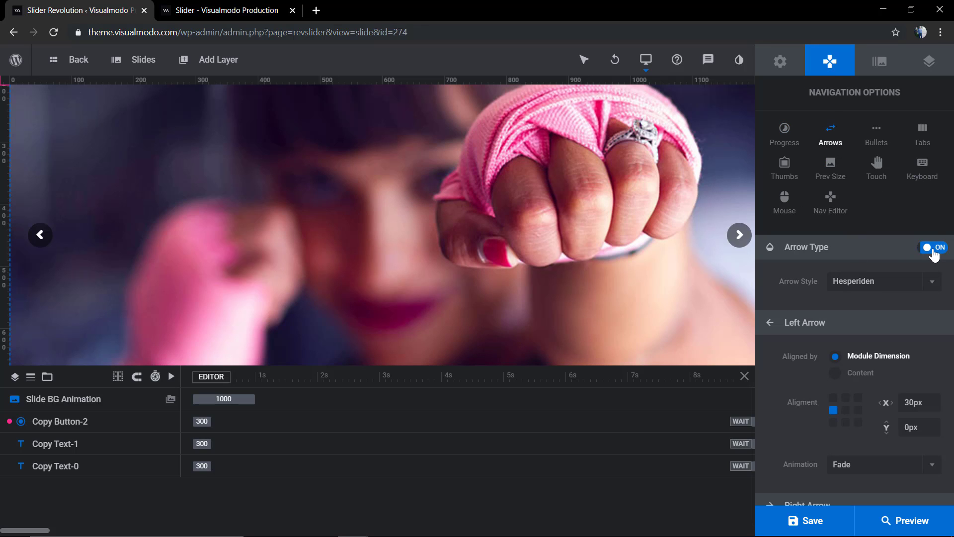
click(805, 520)
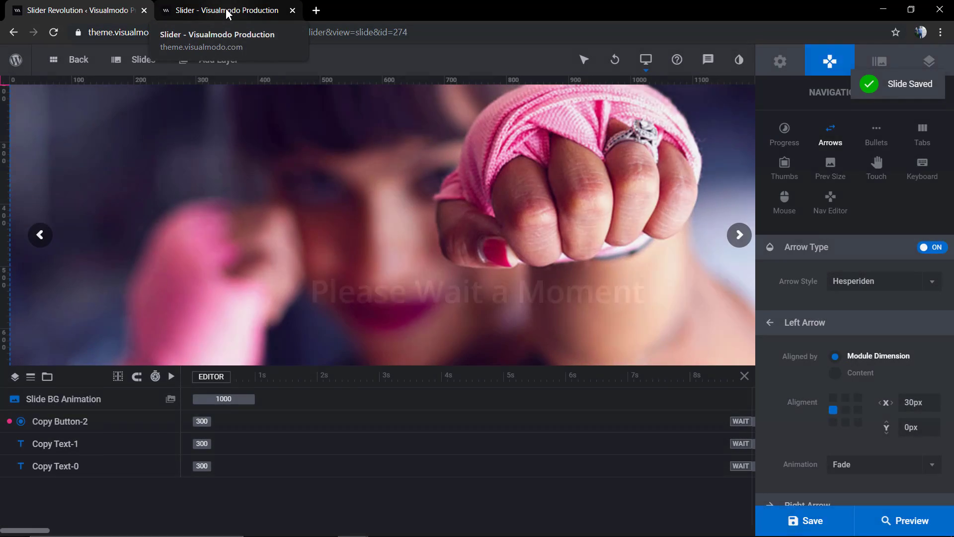
Reload the live page and use the next arrow twice to cycle between slides
click(224, 10)
key(F5)
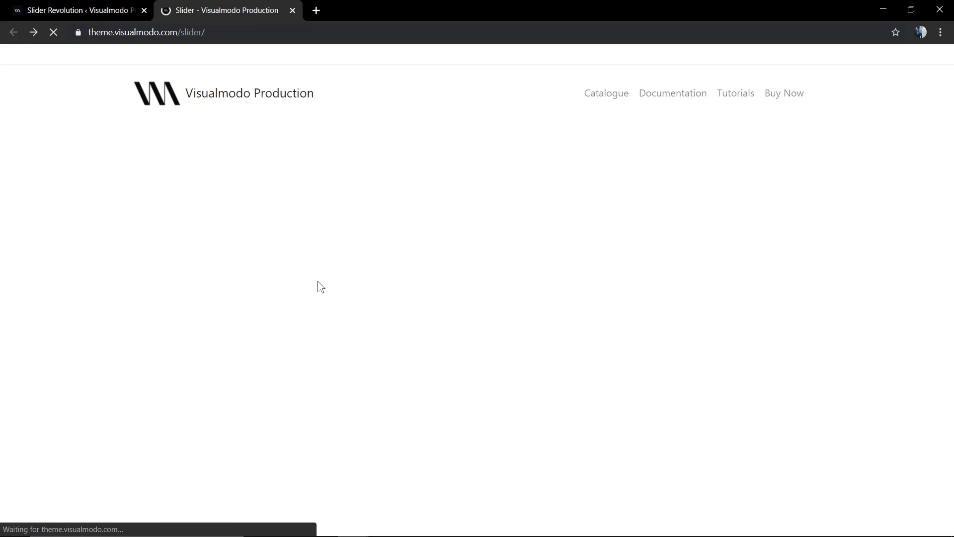
scroll(223, 276, down, 2)
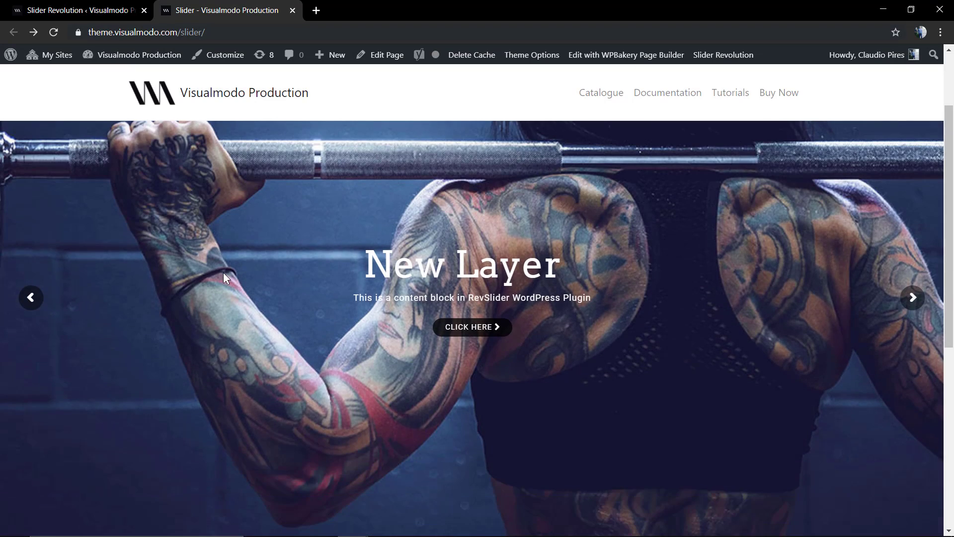
click(918, 300)
click(918, 300)
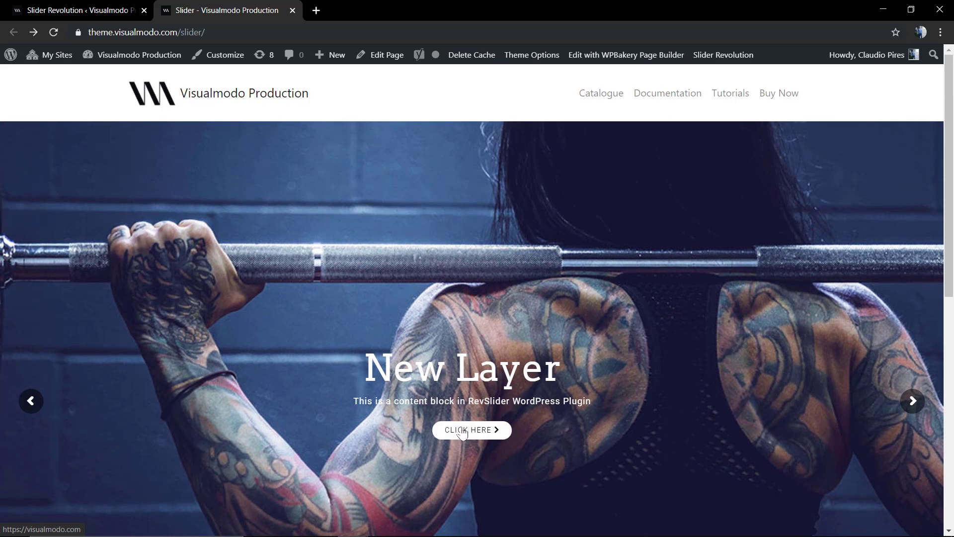
Change the slider's desktop height from 900px to 750px in Layout settings and save
click(79, 10)
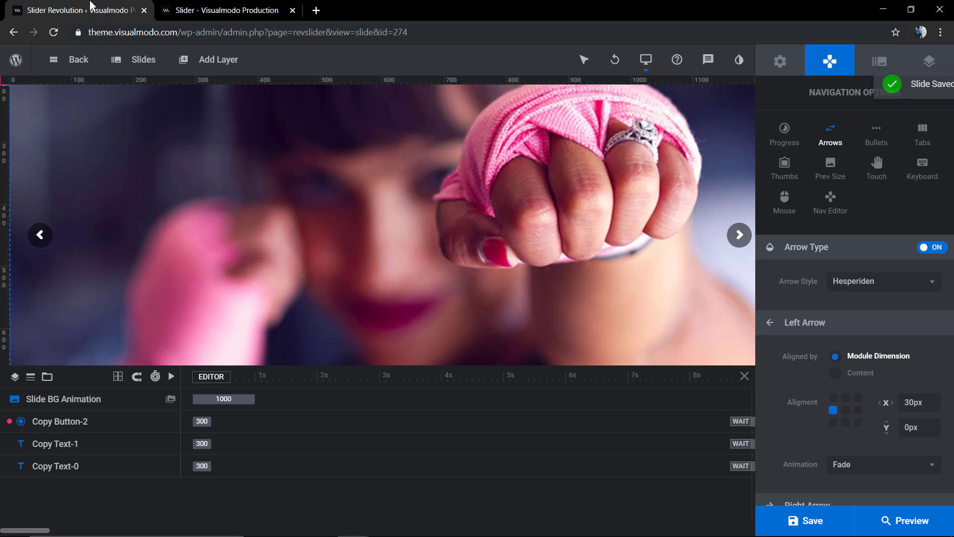
scroll(409, 298, down, 2)
scroll(411, 313, up, 2)
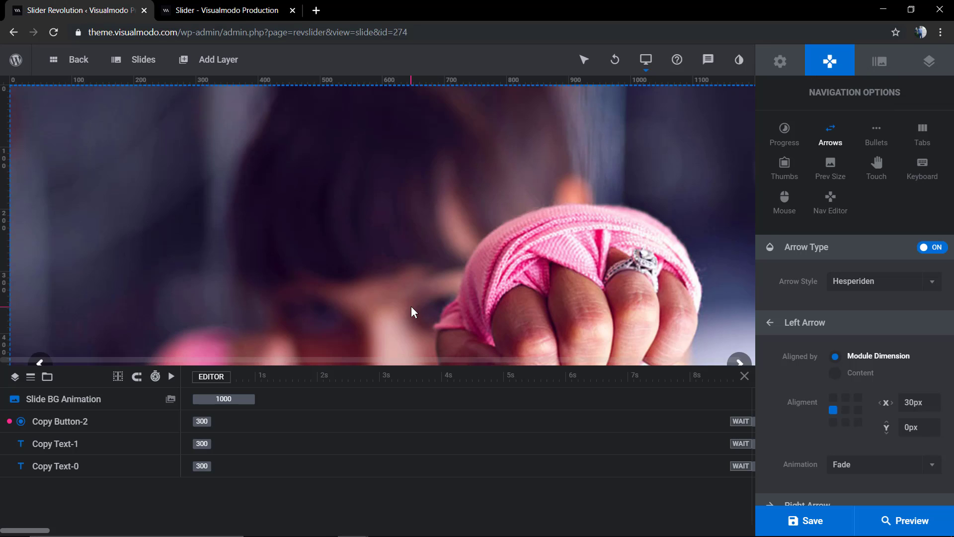
scroll(447, 303, down, 2)
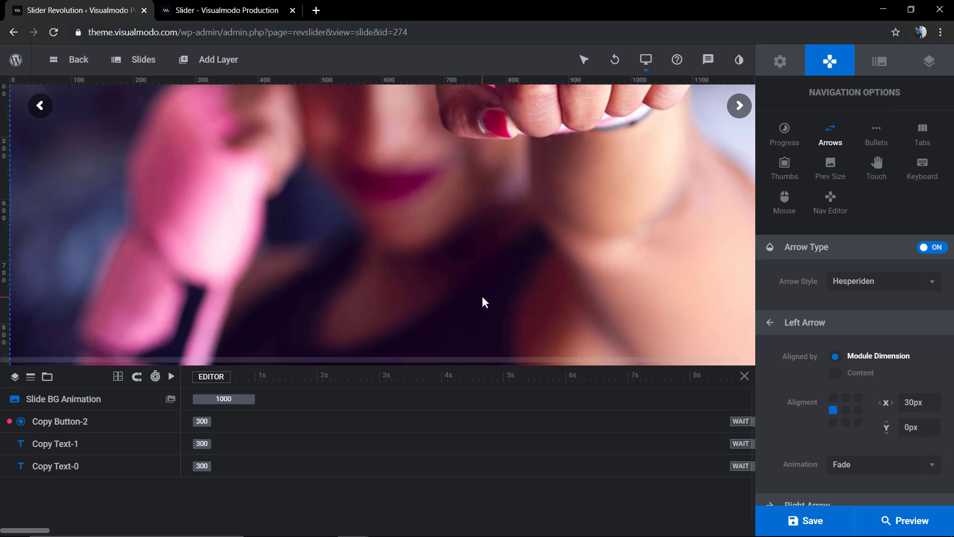
click(879, 61)
scroll(390, 331, up, 4)
scroll(372, 317, down, 2)
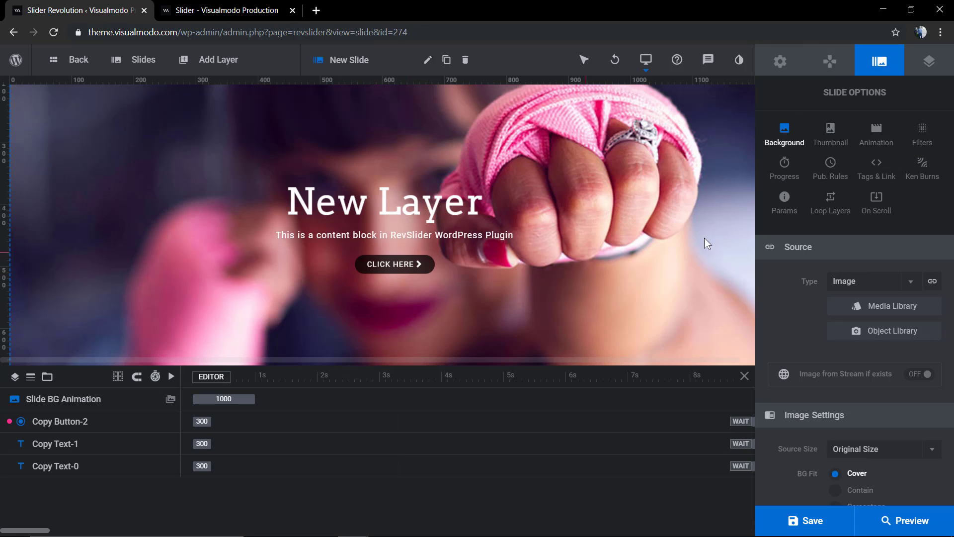
click(780, 61)
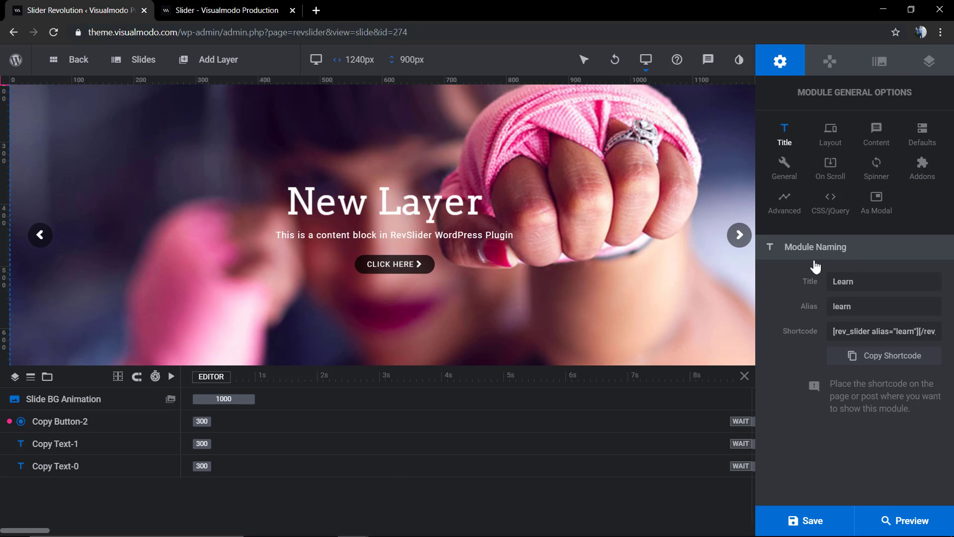
click(822, 140)
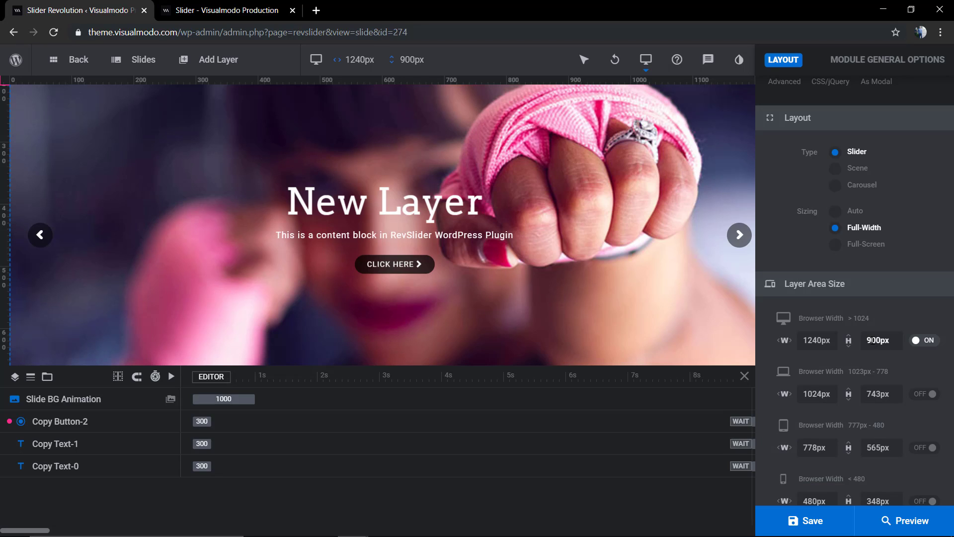
click(867, 340)
click(806, 522)
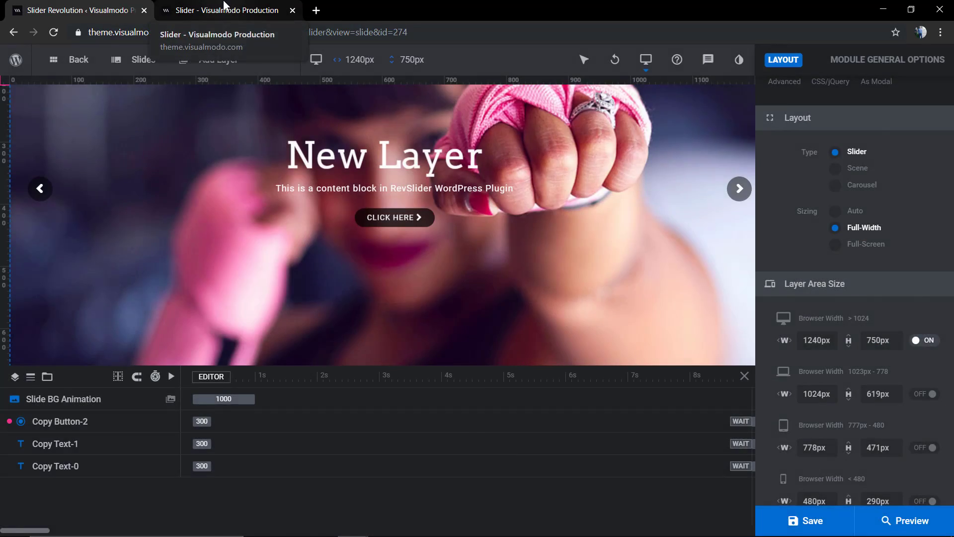
Reload the live page to check the shorter slider, then return to the editor
click(224, 5)
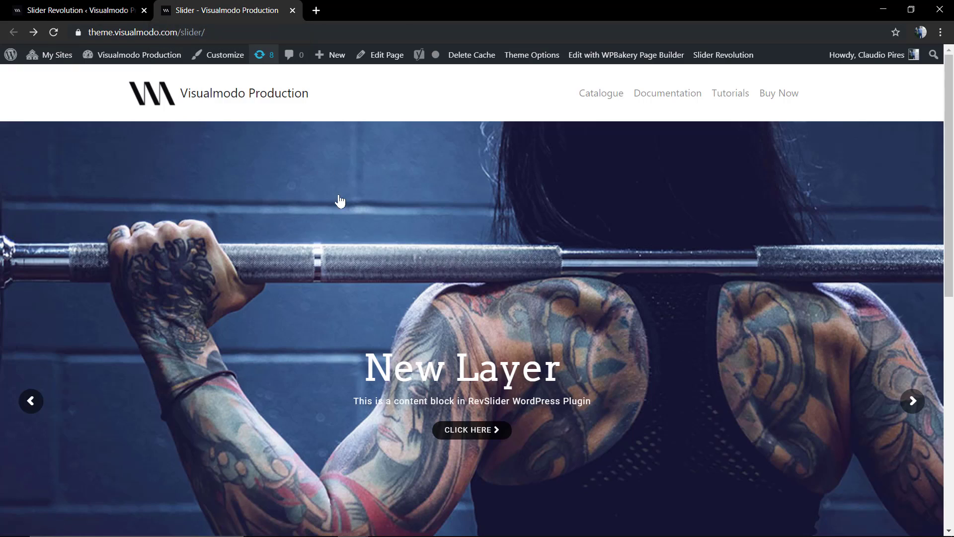
key(F5)
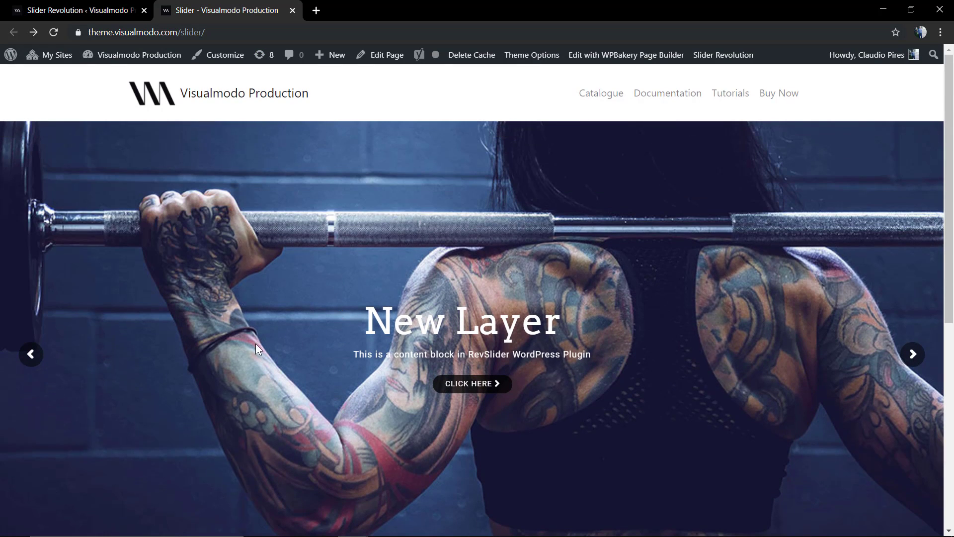
key(ctrl+Tab)
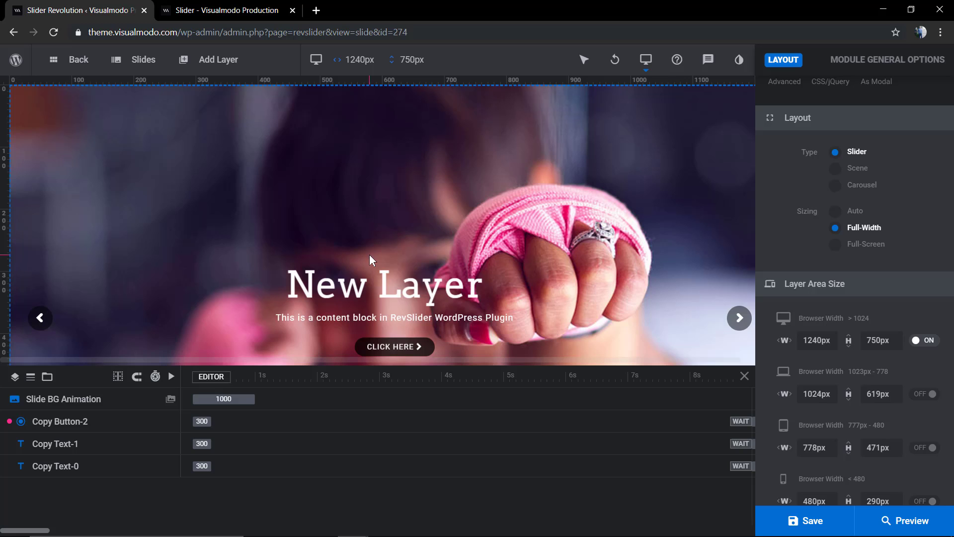
Import the Intro slide's layers from the Newsletter Hero1 module through Import Layer
mouse_move(220, 59)
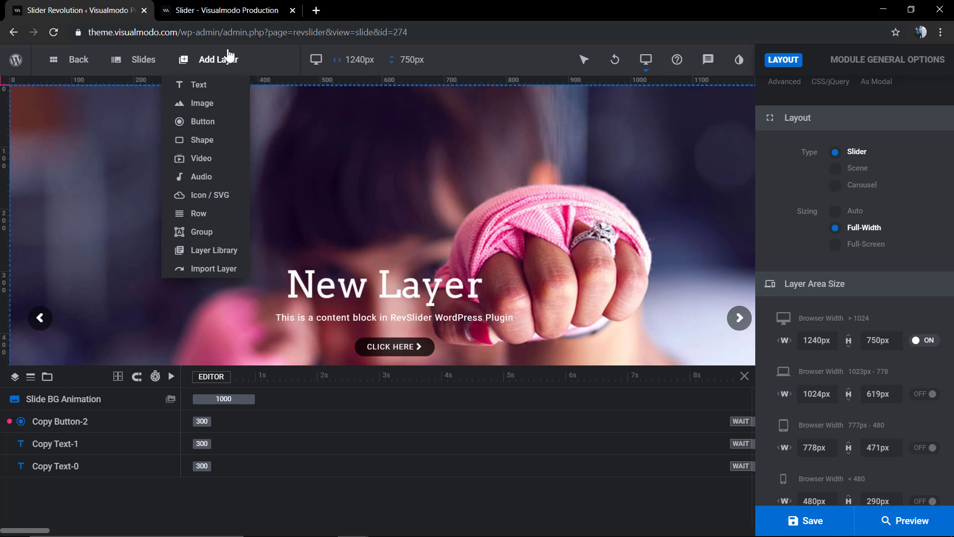
click(208, 272)
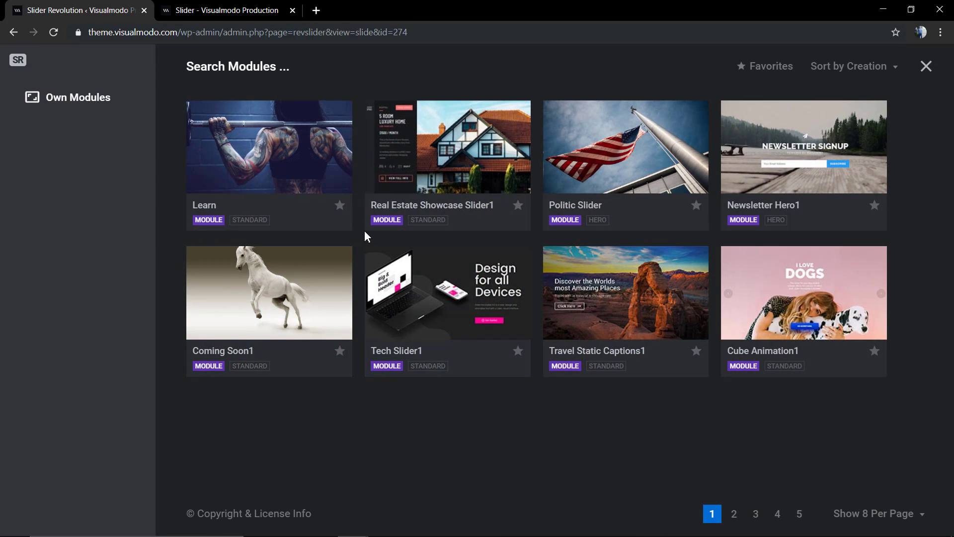
mouse_move(284, 156)
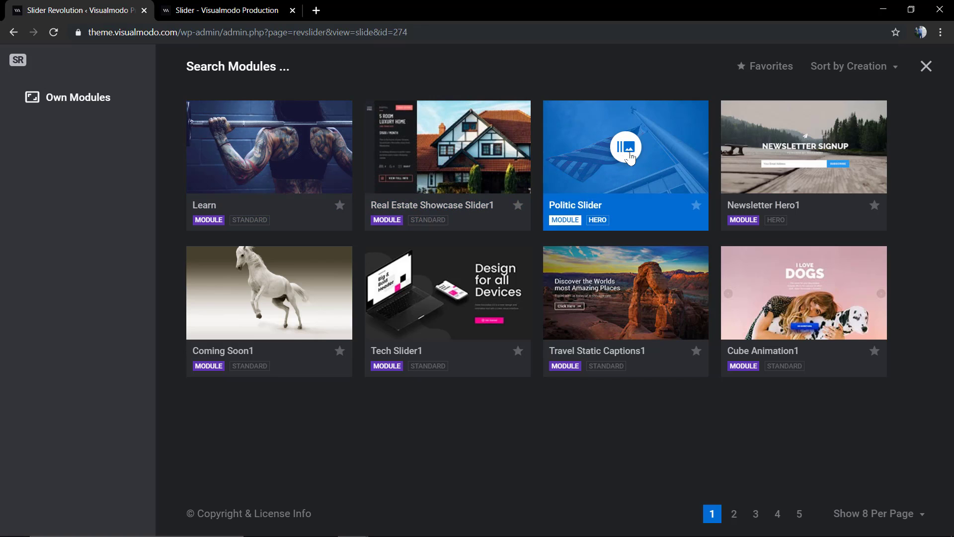
mouse_move(272, 296)
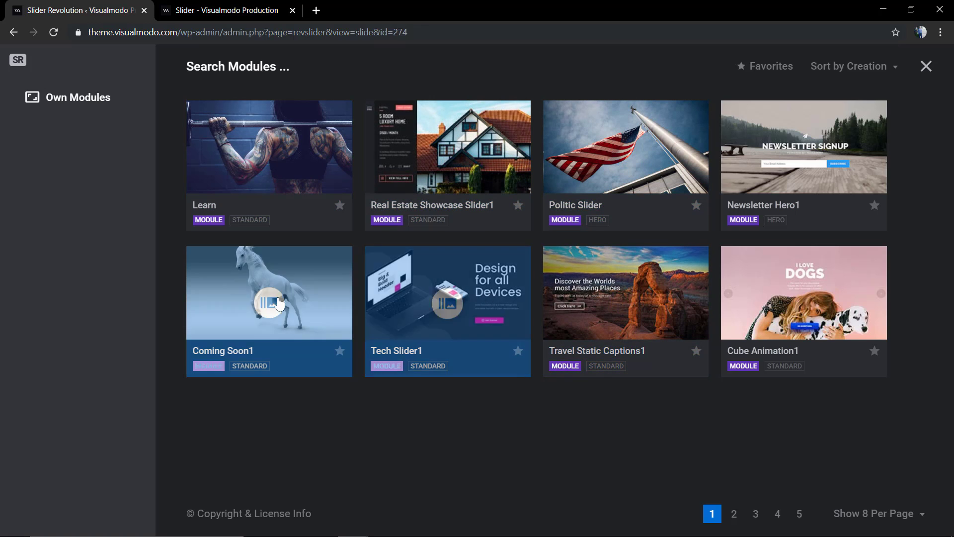
click(803, 152)
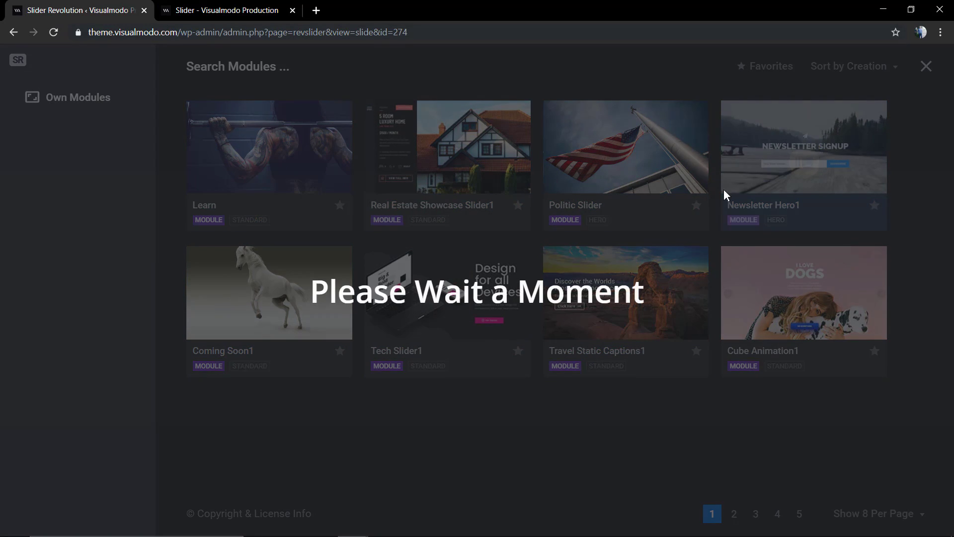
click(447, 204)
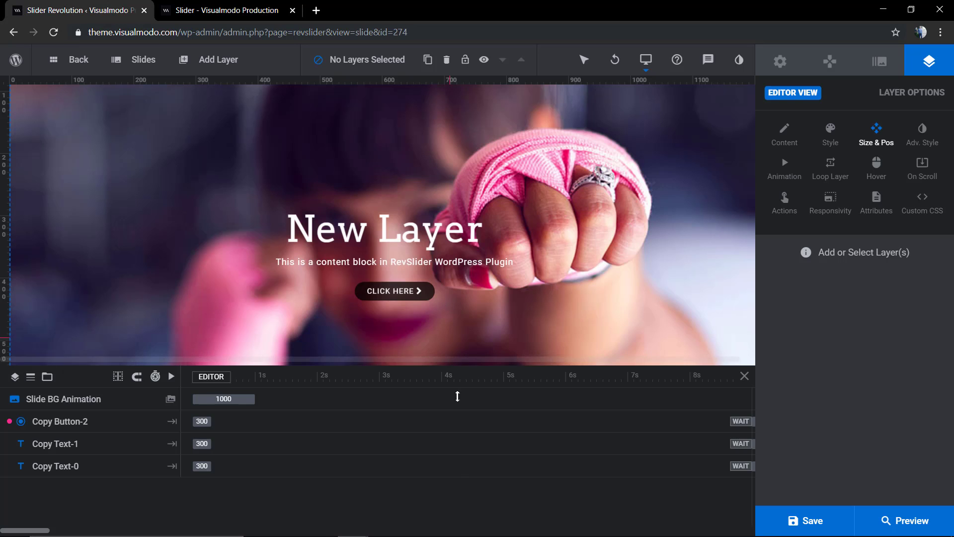